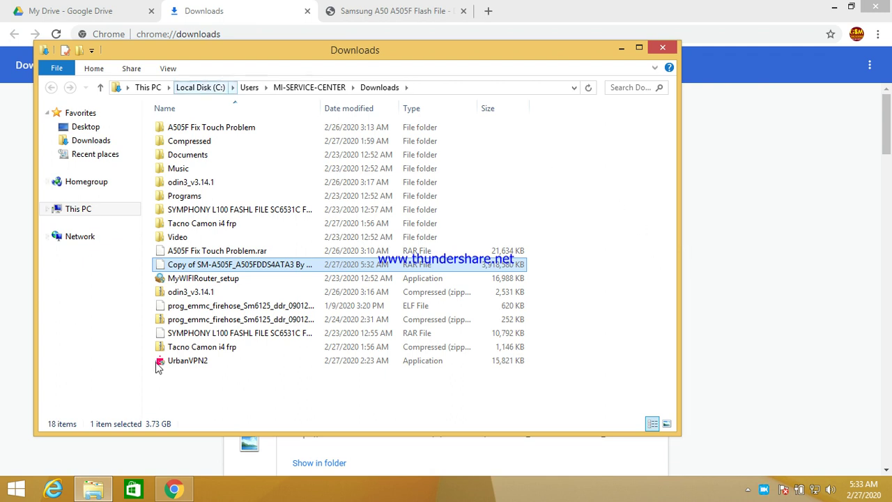
# Step: Extract the archive "Copy of SM-A505F_A505FDDS4ATA3 By Romfast.com.rar" in Downloads with 7-Zip into a folder of the same name
pyautogui.click(645, 53)
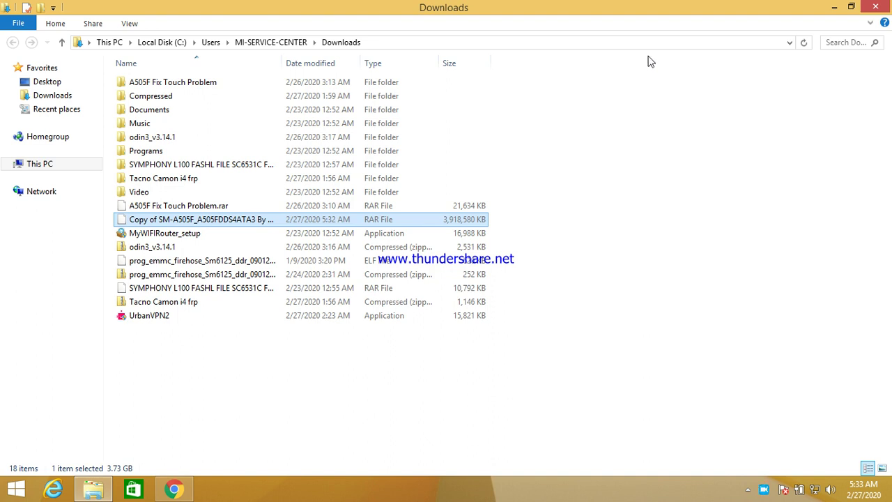
pyautogui.moveTo(284, 61); pyautogui.dragTo(430, 62)
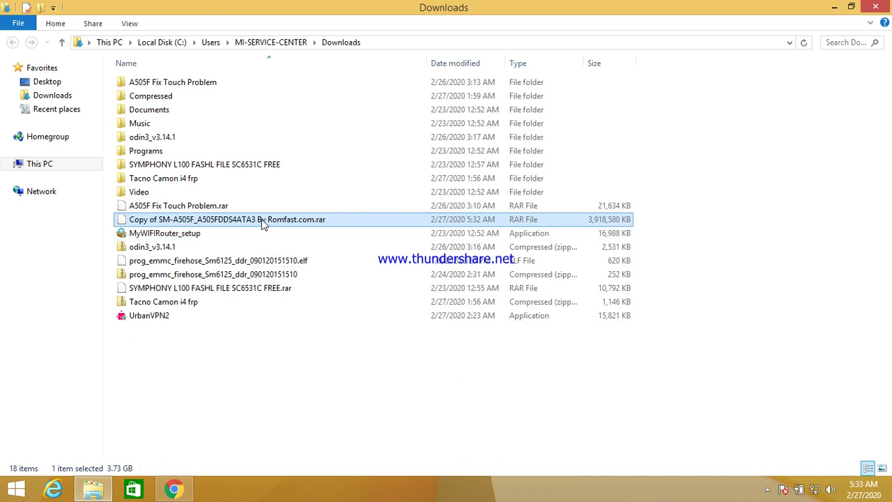
pyautogui.rightClick(231, 220)
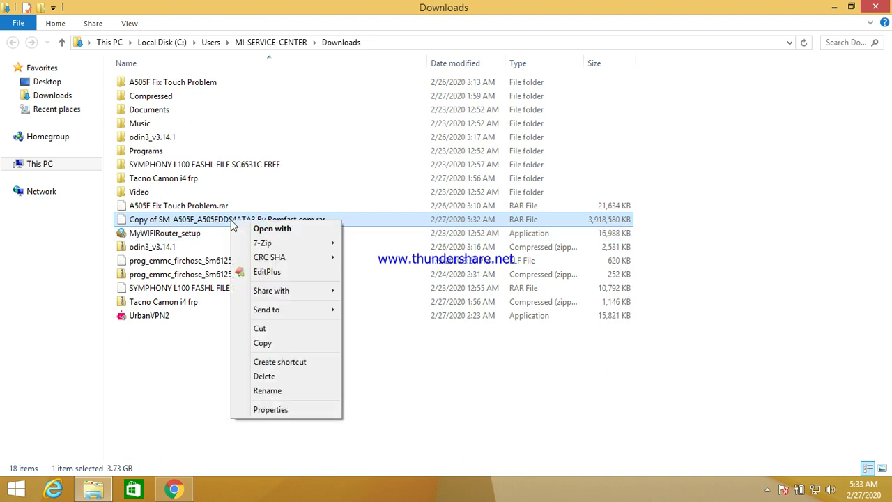
pyautogui.moveTo(265, 242)
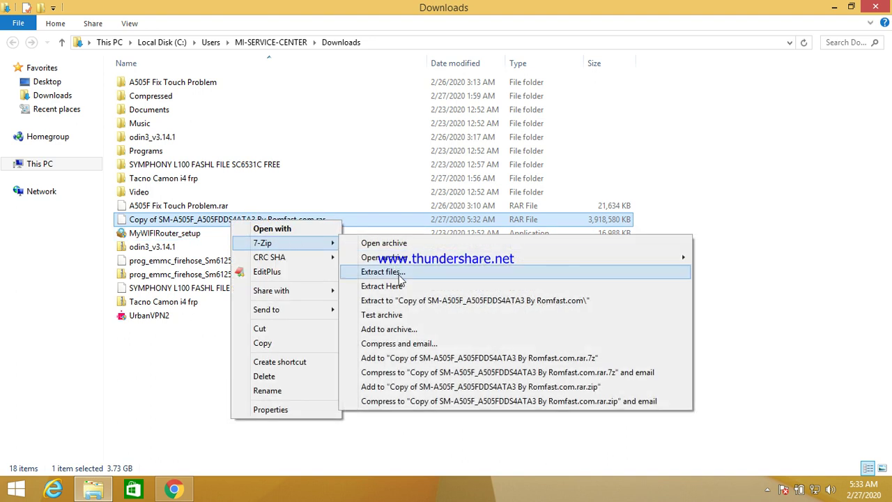
pyautogui.click(401, 279)
pyautogui.click(440, 330)
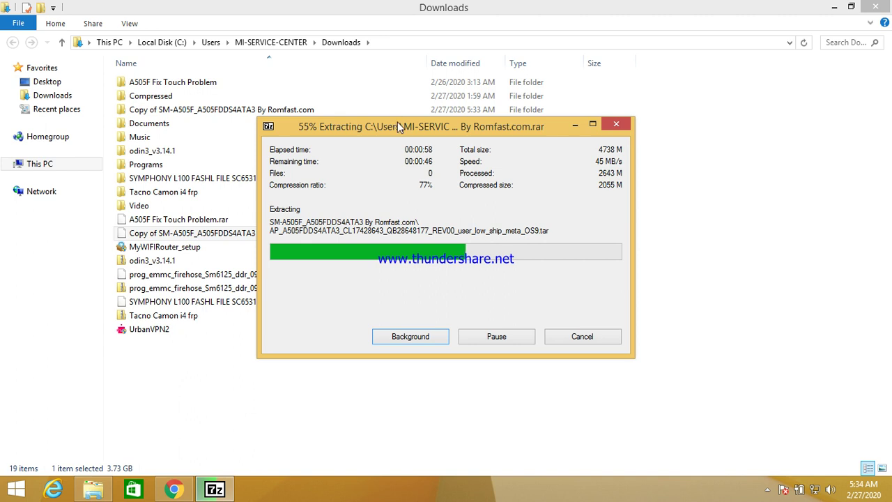
pyautogui.moveTo(404, 126); pyautogui.dragTo(633, 160)
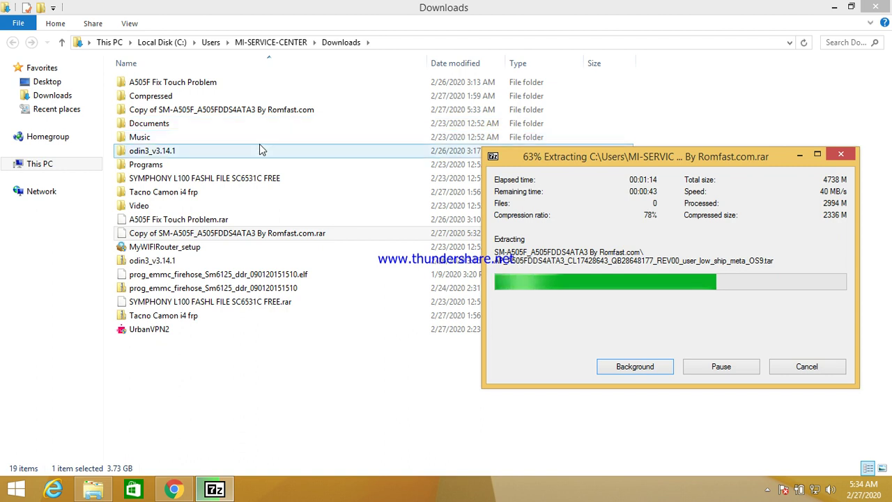
# Step: Launch Odin3 v3.14.1 from the nested odin3_v3.14.1 folders in Downloads and accept its startup notice
pyautogui.doubleClick(175, 152)
pyautogui.doubleClick(169, 84)
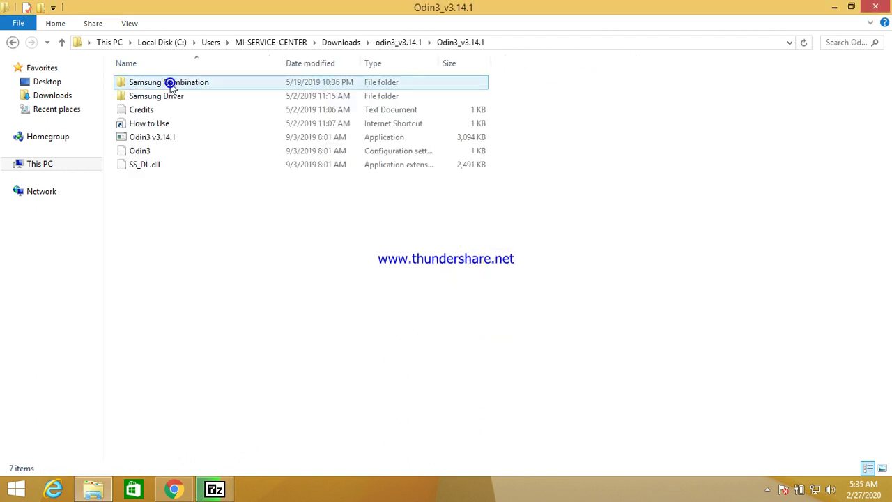
pyautogui.doubleClick(174, 136)
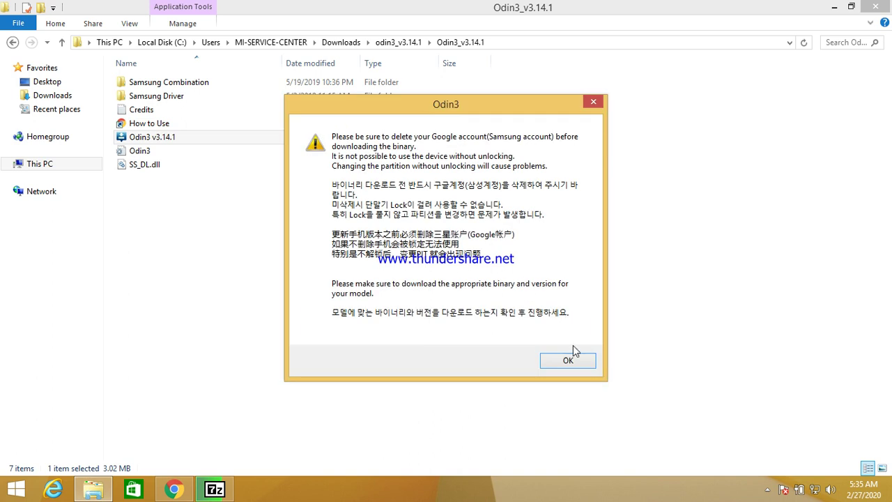
pyautogui.click(569, 361)
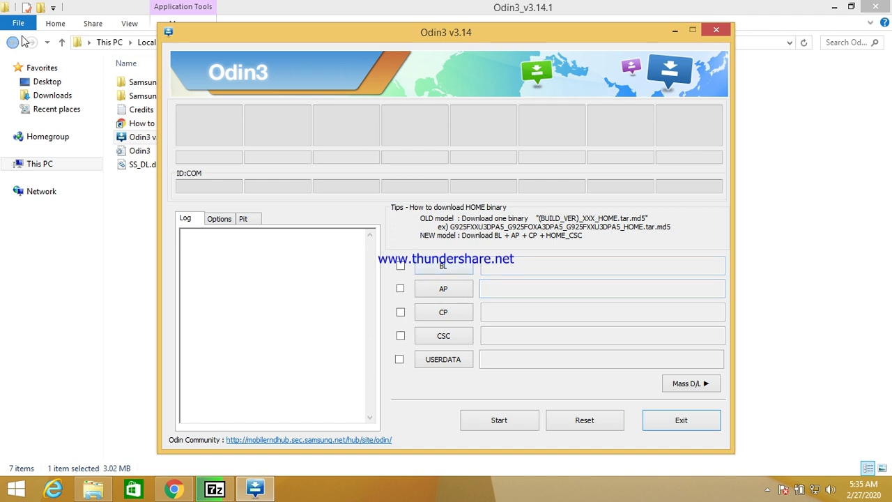
# Step: Return to Downloads, wait for the extraction, and open the inner SM-A505F_A505FDDS4ATA3 By Romfast.com firmware folder
pyautogui.click(16, 43)
pyautogui.click(17, 44)
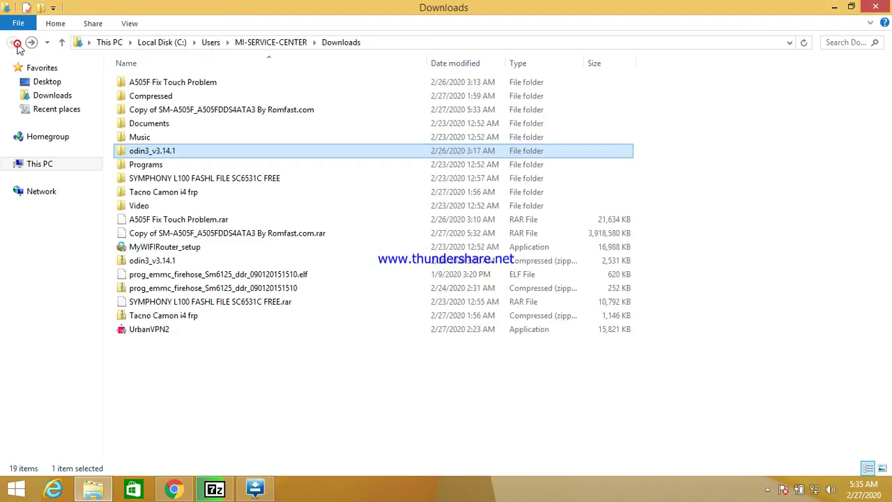
pyautogui.click(214, 488)
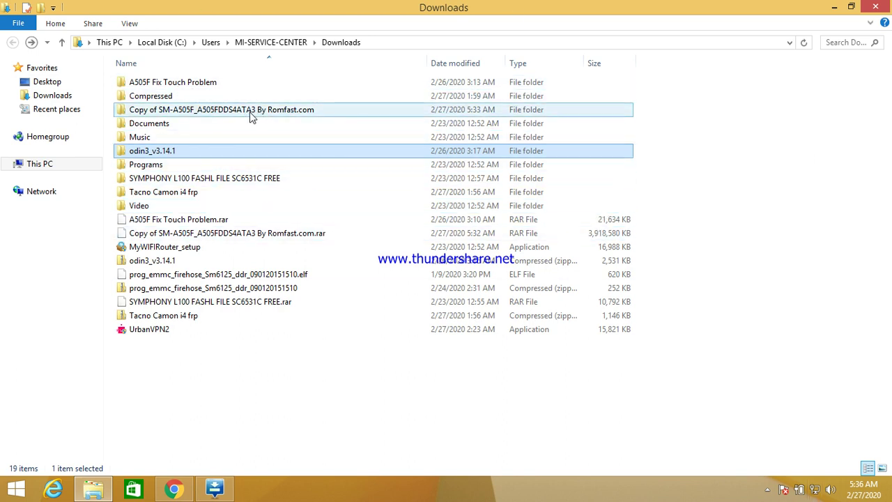
pyautogui.doubleClick(201, 112)
pyautogui.doubleClick(202, 83)
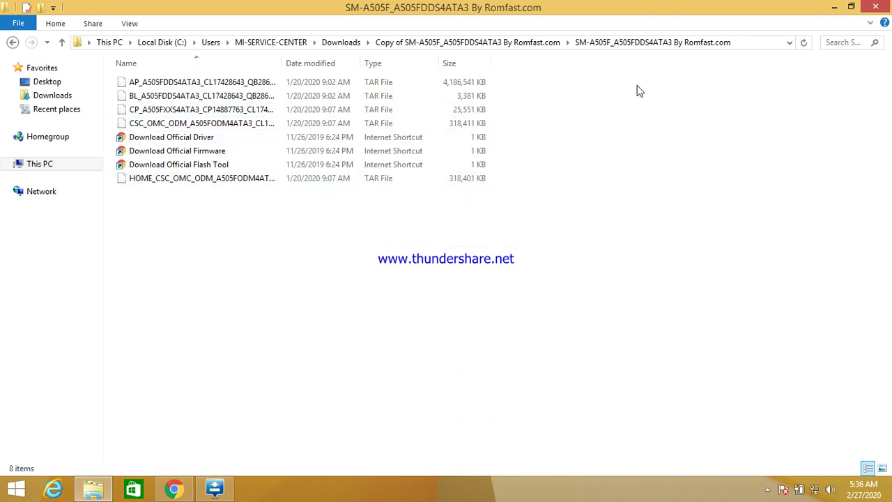
# Step: Copy the full path of the extracted SM-A505F_A505FDDS4ATA3 firmware folder
pyautogui.click(759, 45)
pyautogui.rightClick(535, 43)
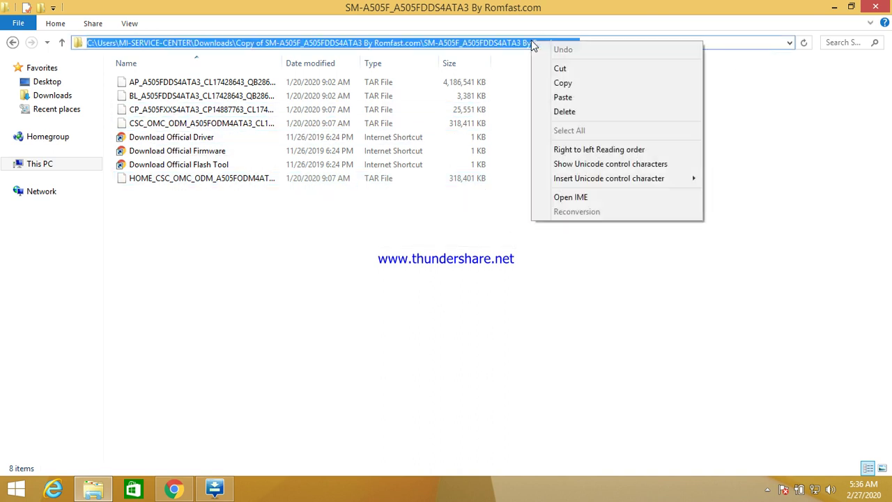
pyautogui.click(554, 83)
# Step: Switch to Odin3 and load the BL_A505FDDS4ATA3 tar file into the BL slot, using the copied folder path
pyautogui.click(216, 490)
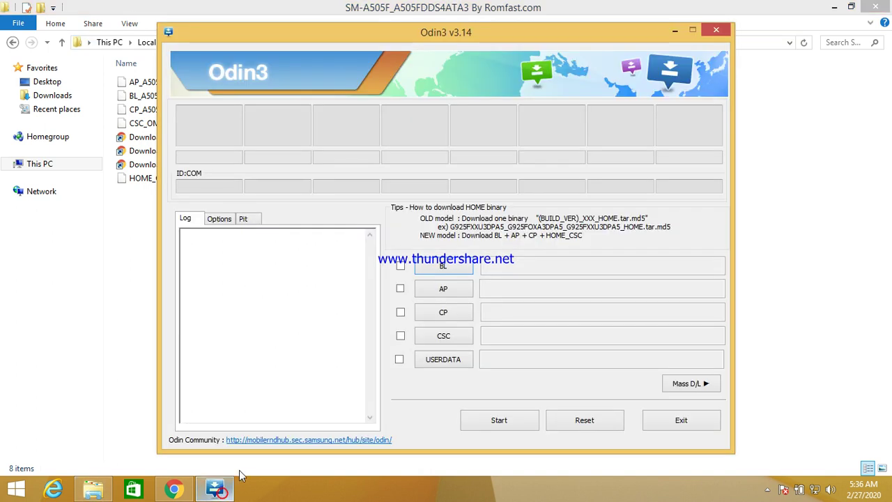
pyautogui.click(446, 269)
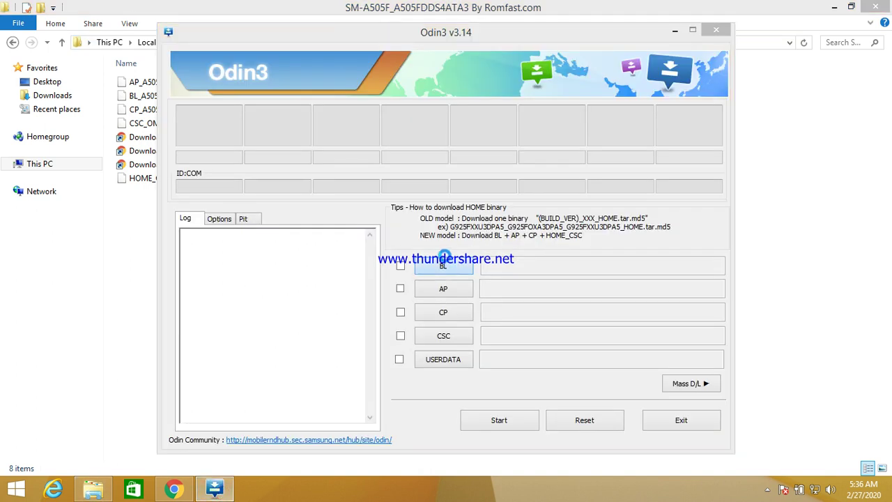
pyautogui.rightClick(401, 343)
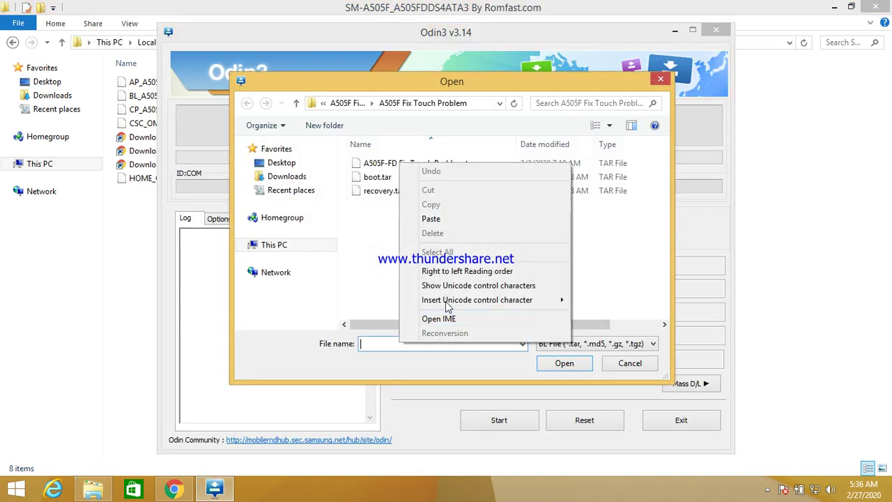
pyautogui.click(441, 219)
pyautogui.click(563, 364)
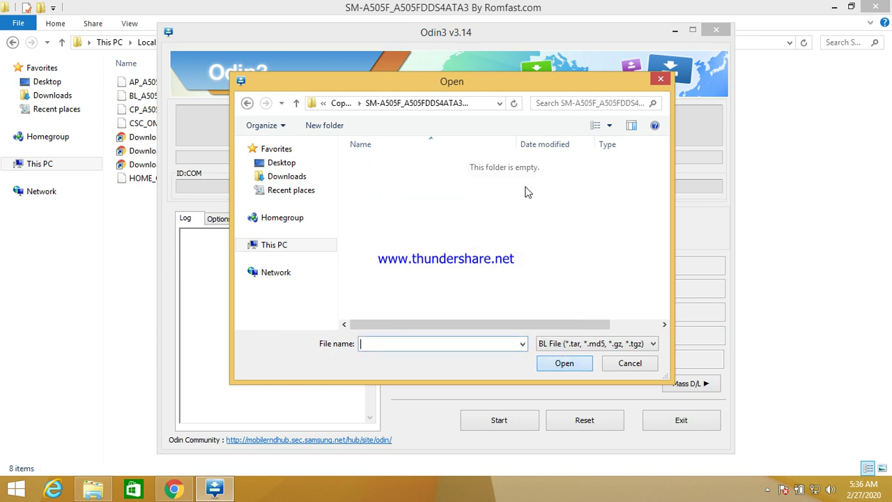
pyautogui.doubleClick(382, 179)
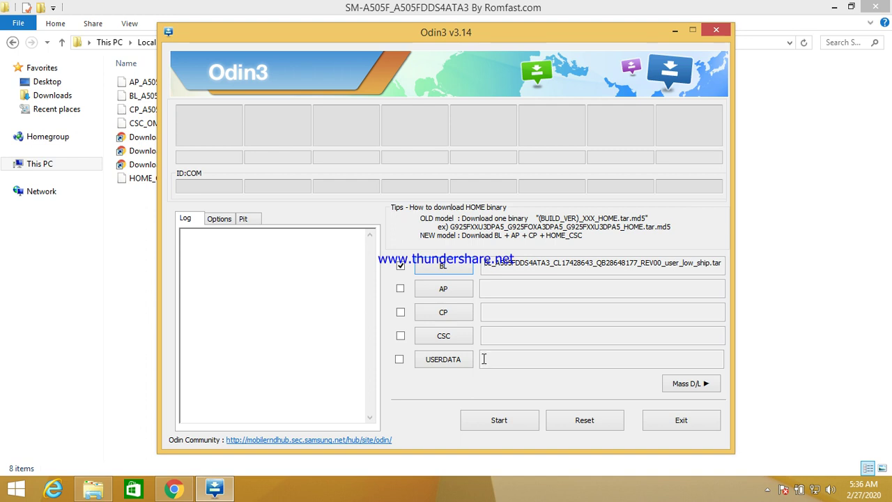
# Step: Load the CSC_OMC_ODM_A505FODM4ATA3 tar file into the CSC slot and the CP_A505FXXS4ATA3 tar file into the CP slot
pyautogui.click(446, 336)
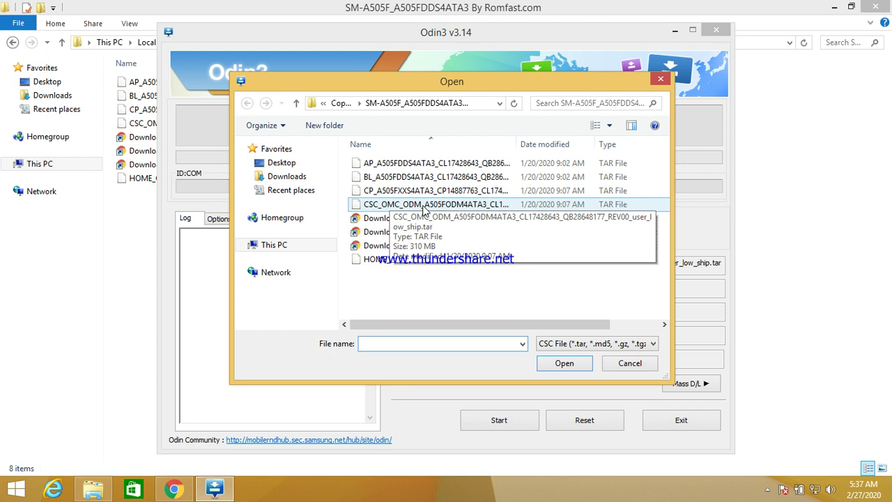
pyautogui.doubleClick(403, 207)
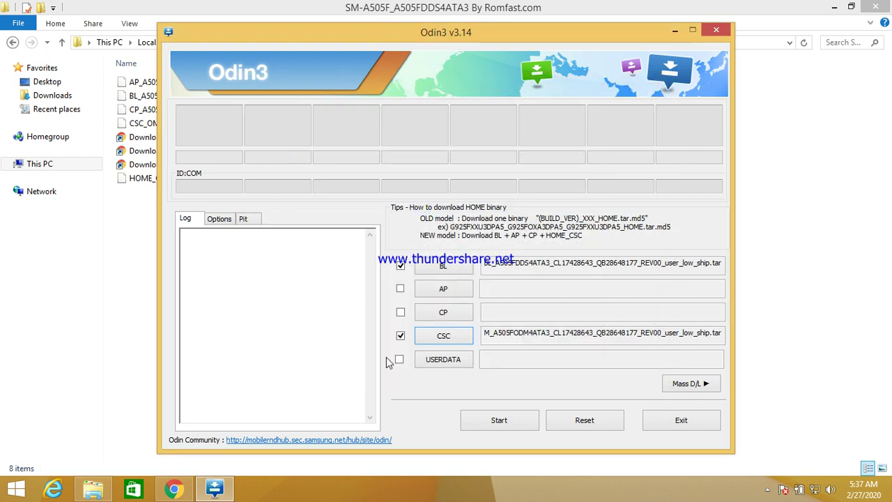
pyautogui.click(442, 313)
pyautogui.doubleClick(378, 192)
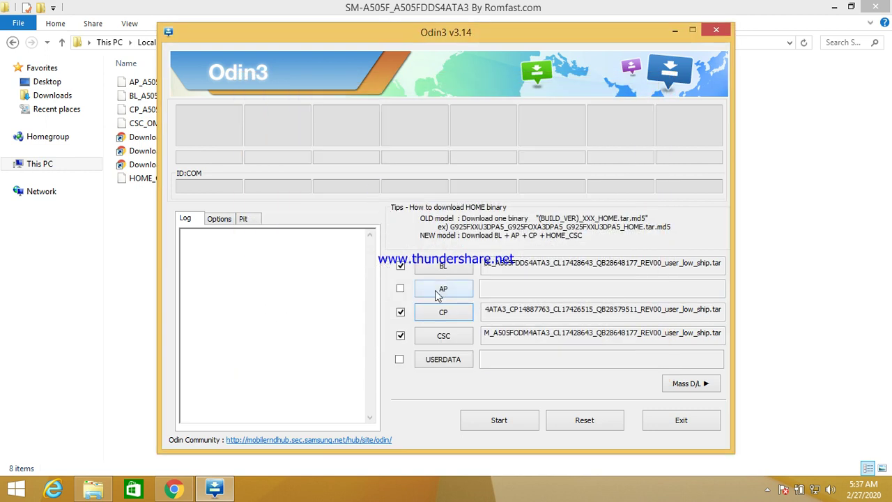
# Step: Load the AP_A505FDDS4ATA3 tar file into the AP slot and start flashing the connected phone
pyautogui.click(442, 289)
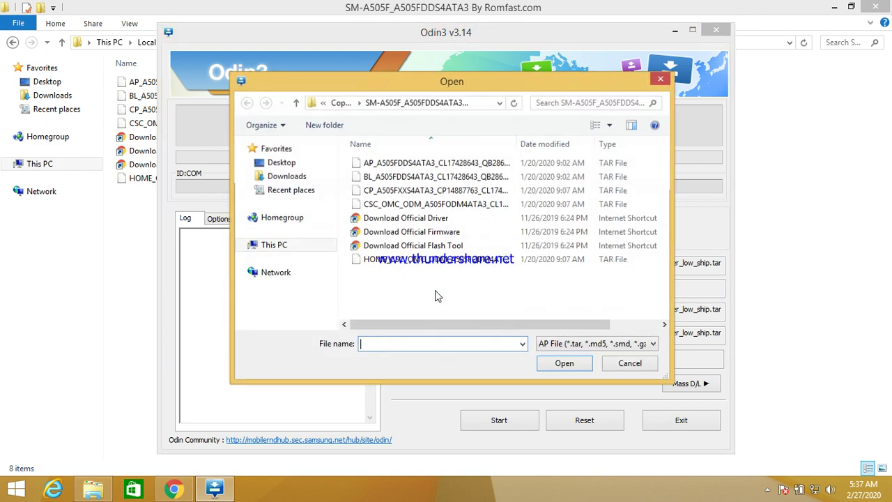
pyautogui.doubleClick(402, 165)
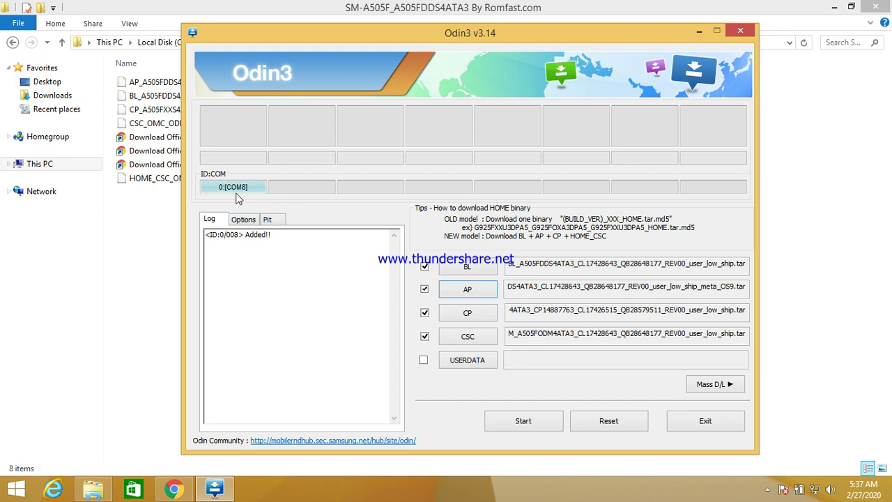
pyautogui.click(531, 424)
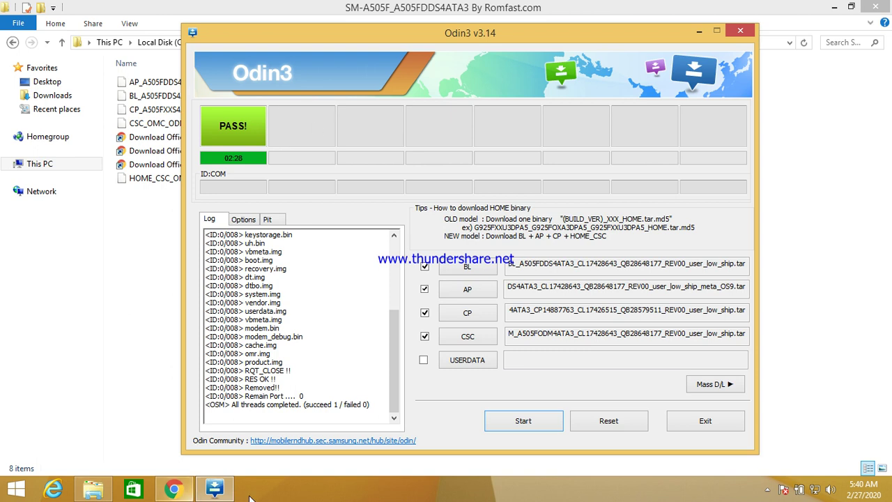
pyautogui.click(768, 490)
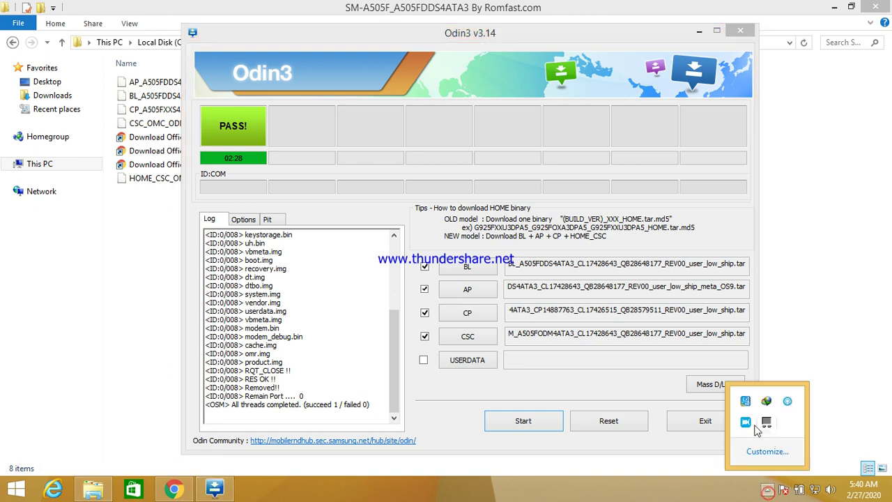